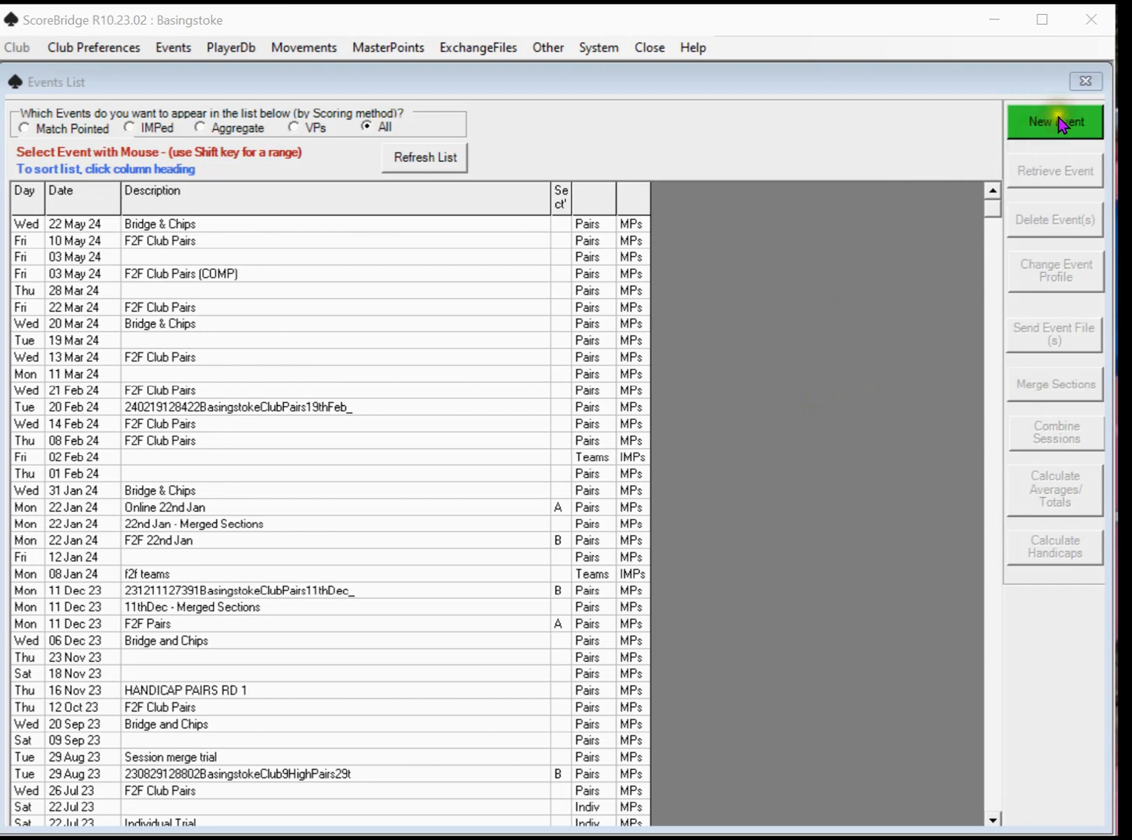
Start a new event profile with Pairs as the event type and BridgeMates enabled
click(1061, 126)
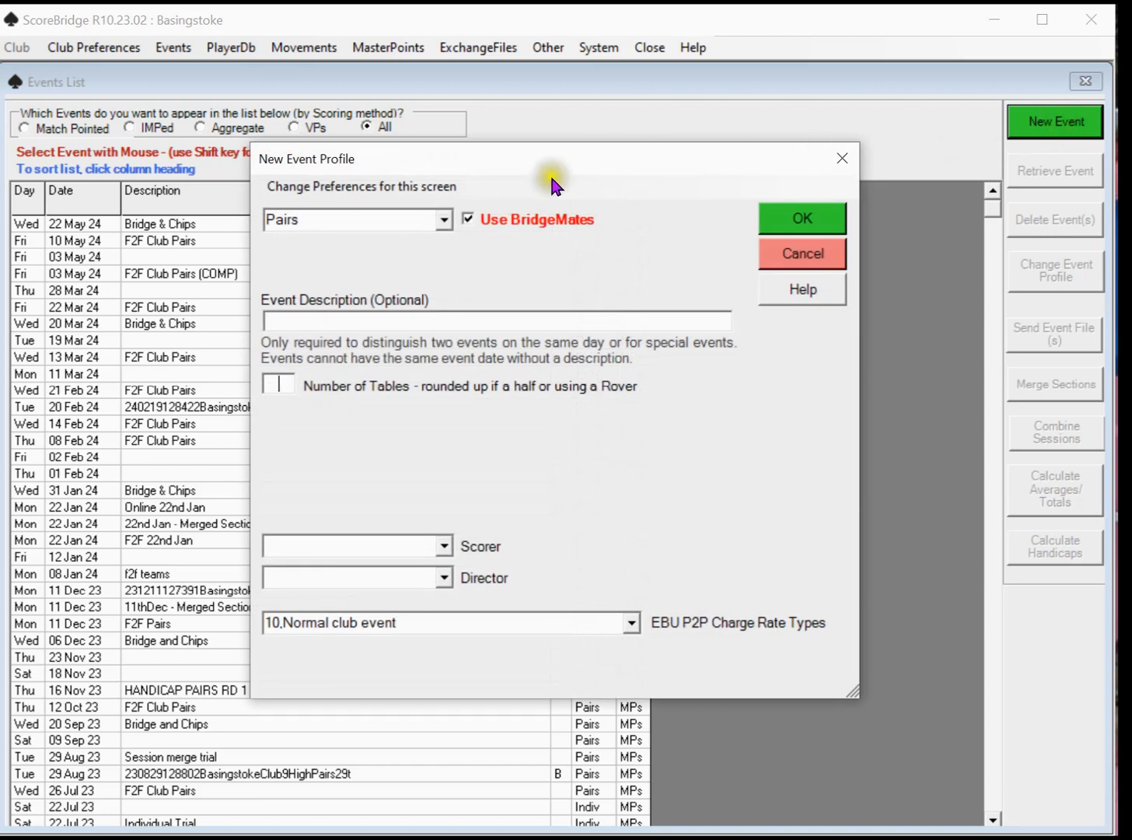
click(444, 220)
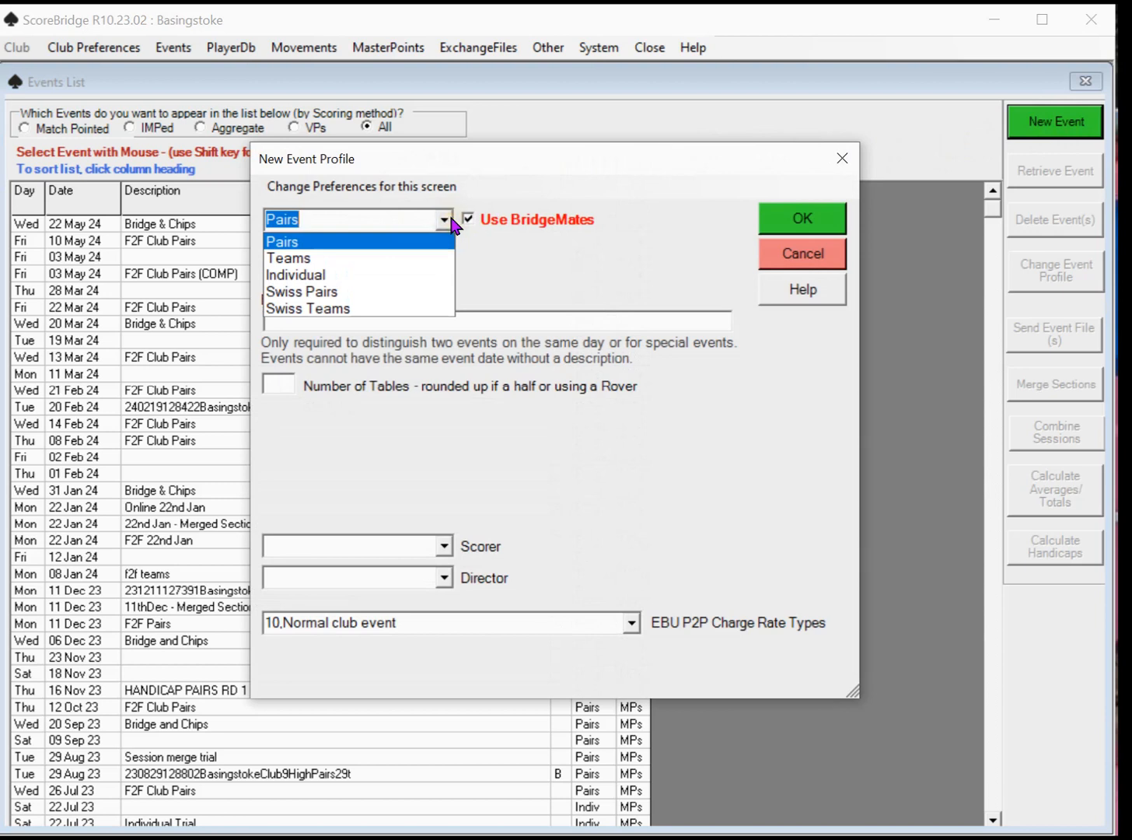
click(454, 222)
click(469, 219)
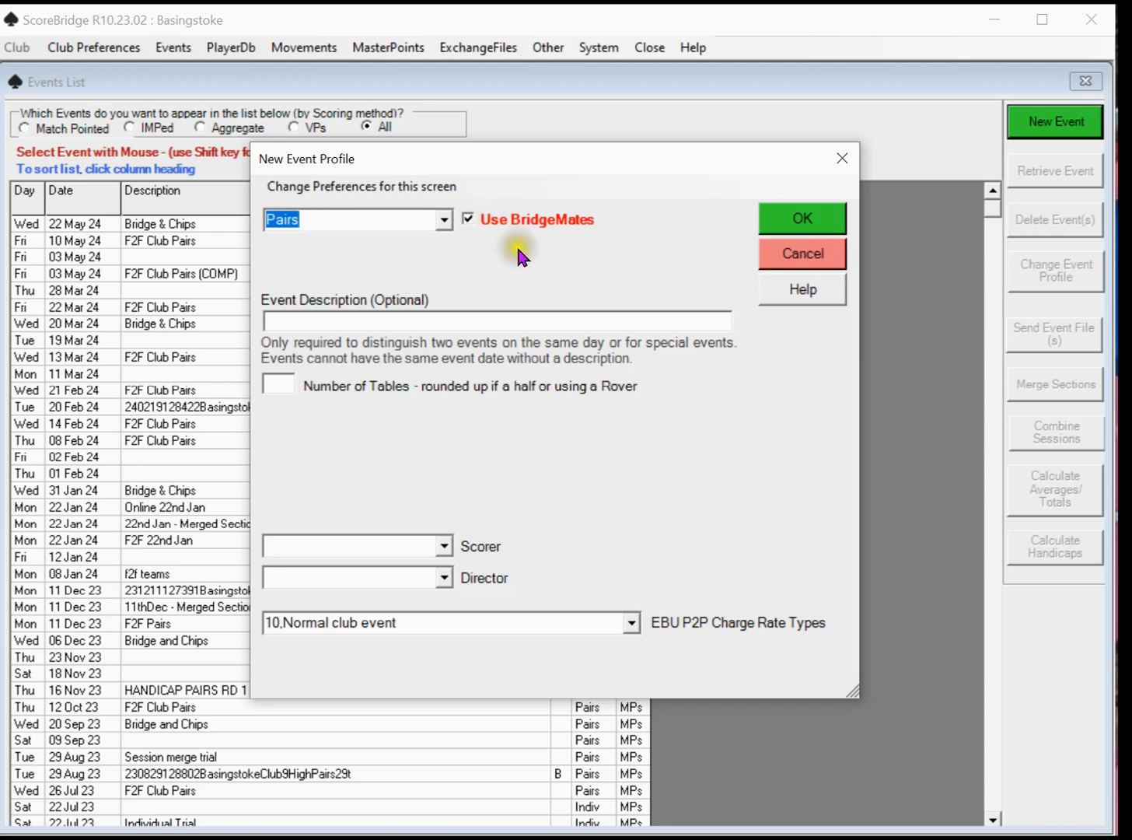
click(324, 321)
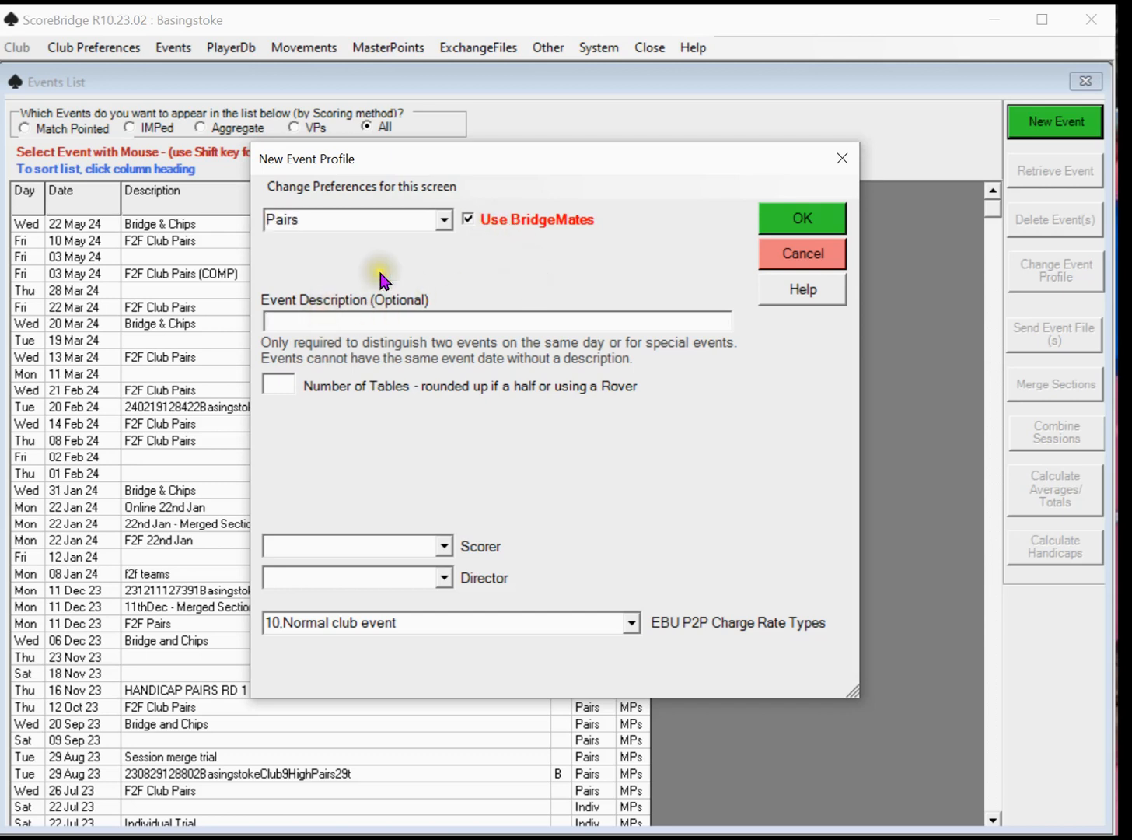
text(not needed)
click(380, 266)
drag(342, 319, 247, 321)
key(BackSpace)
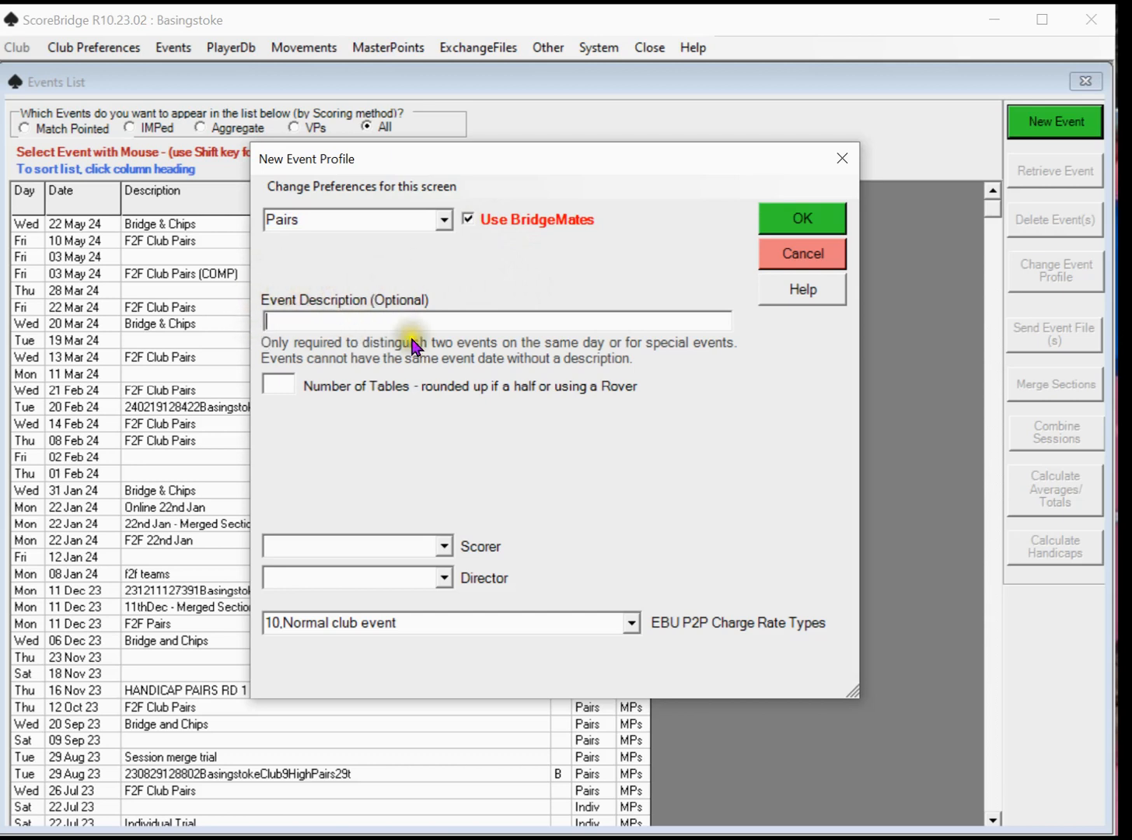
Set the new event's number of tables to 5
click(288, 386)
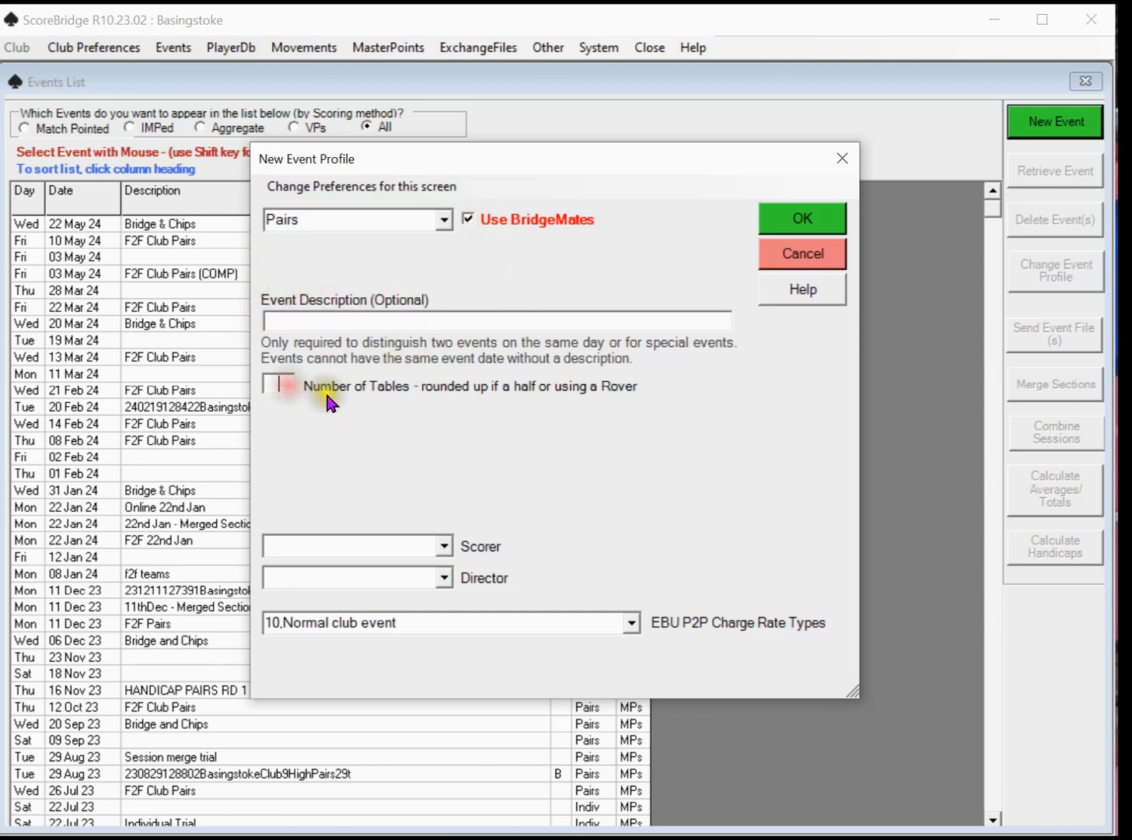
click(374, 412)
text(5)
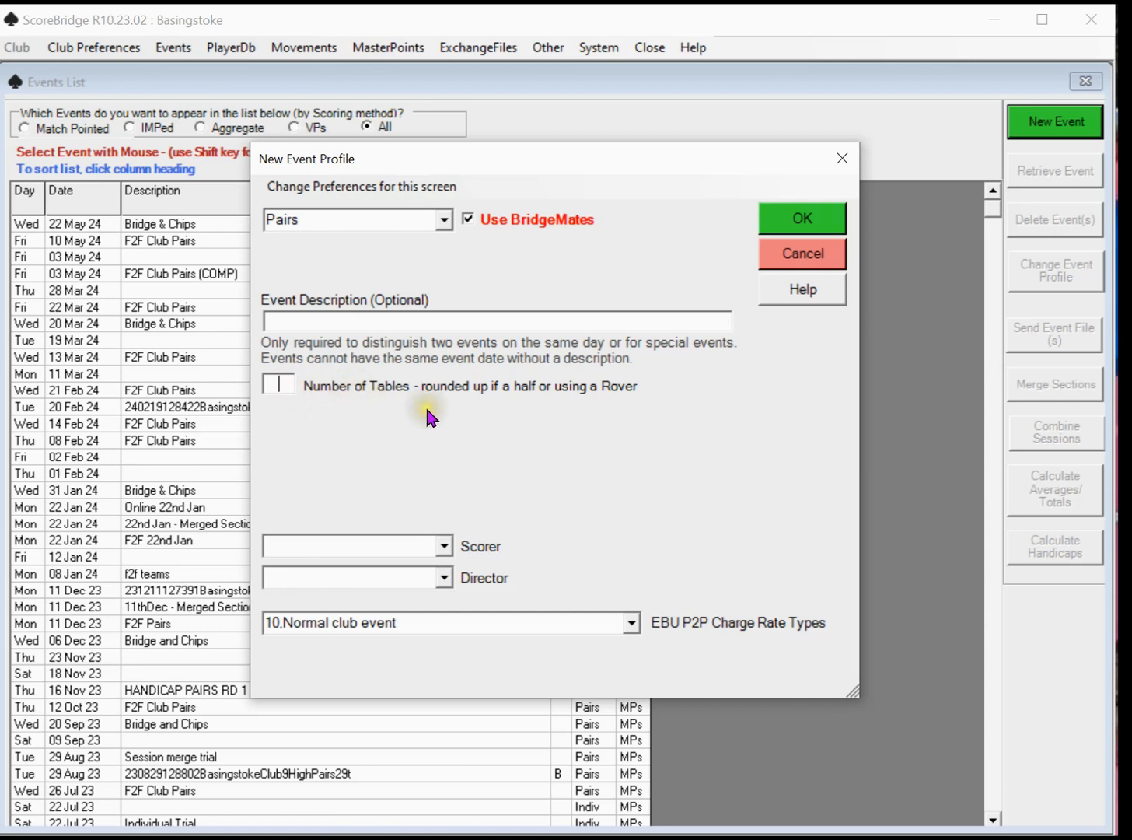
click(280, 389)
Assign the same club member as both scorer and director of the event
click(452, 544)
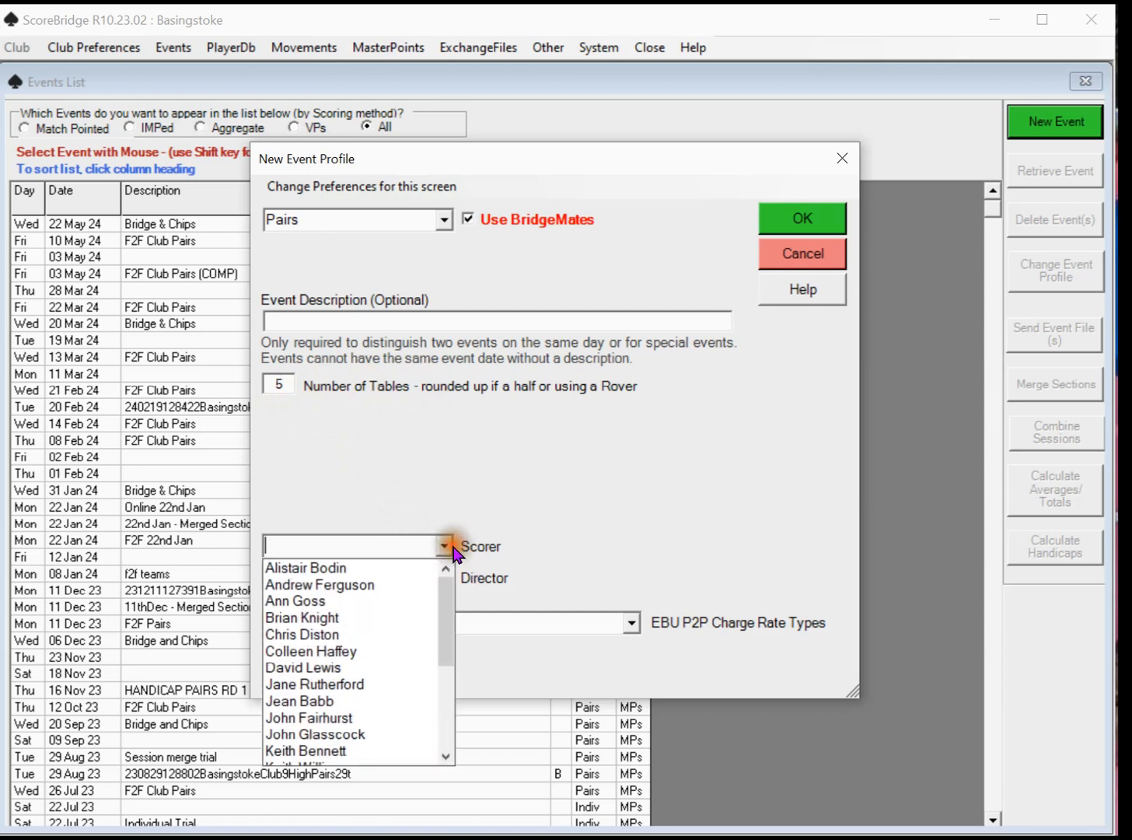
click(349, 735)
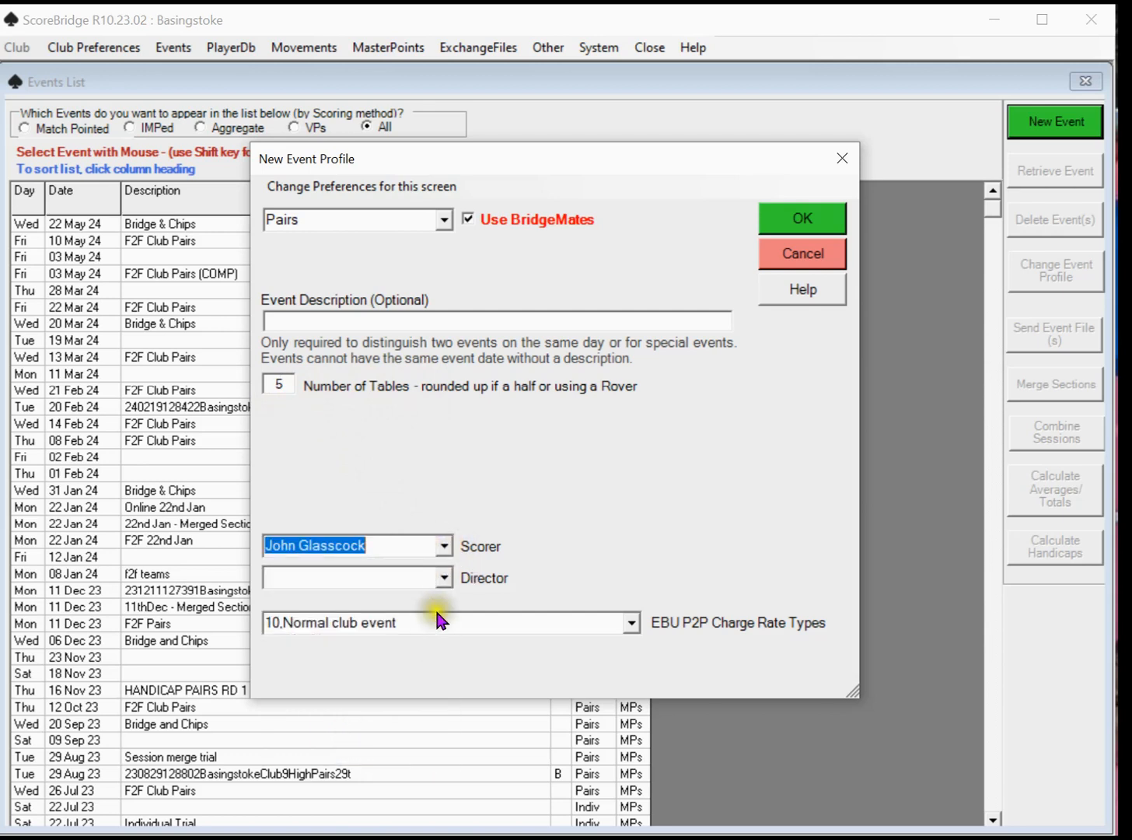
click(450, 576)
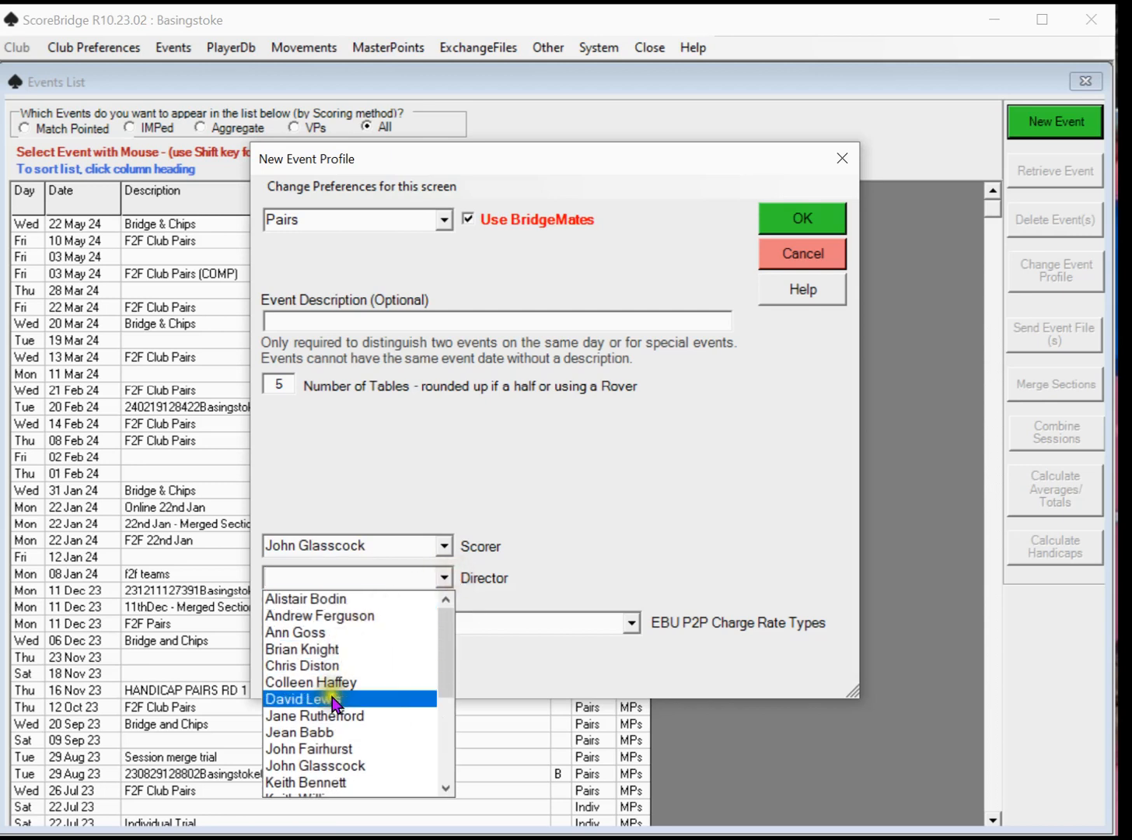
click(336, 770)
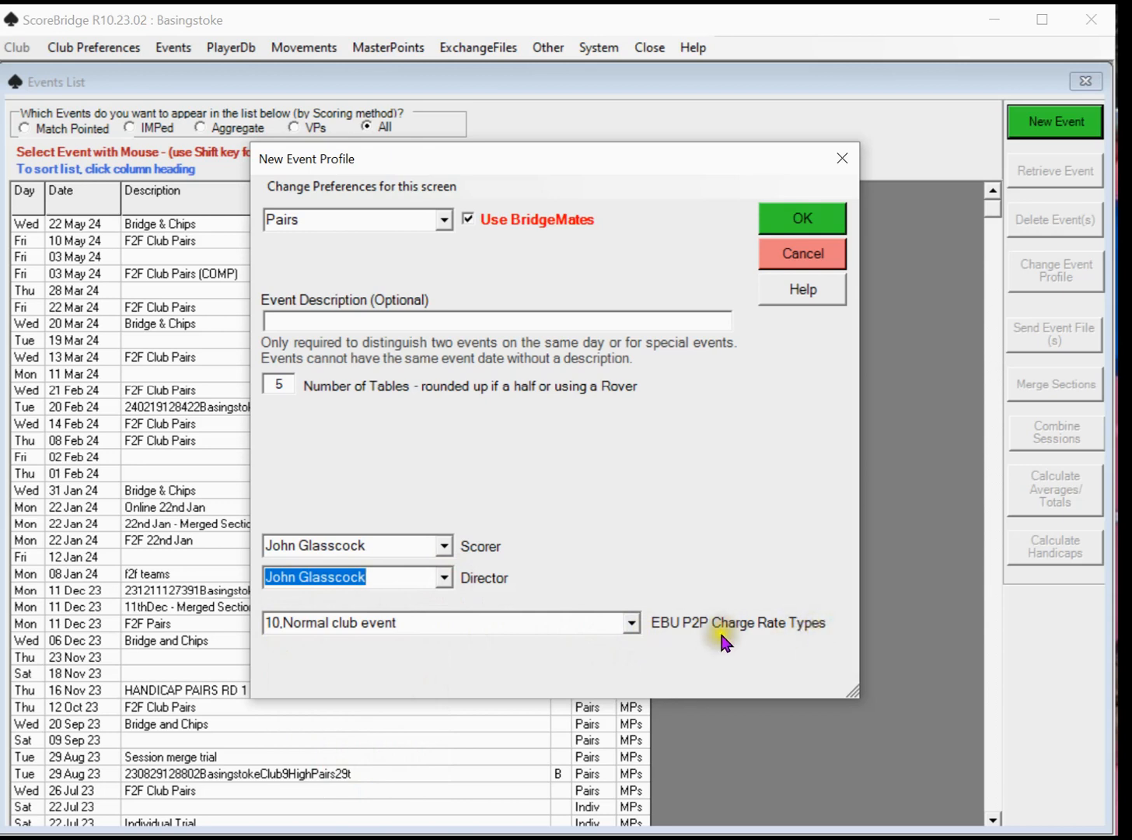
Keep "10,Normal club event" as the EBU P2P charge rate type and accept the event profile
click(639, 623)
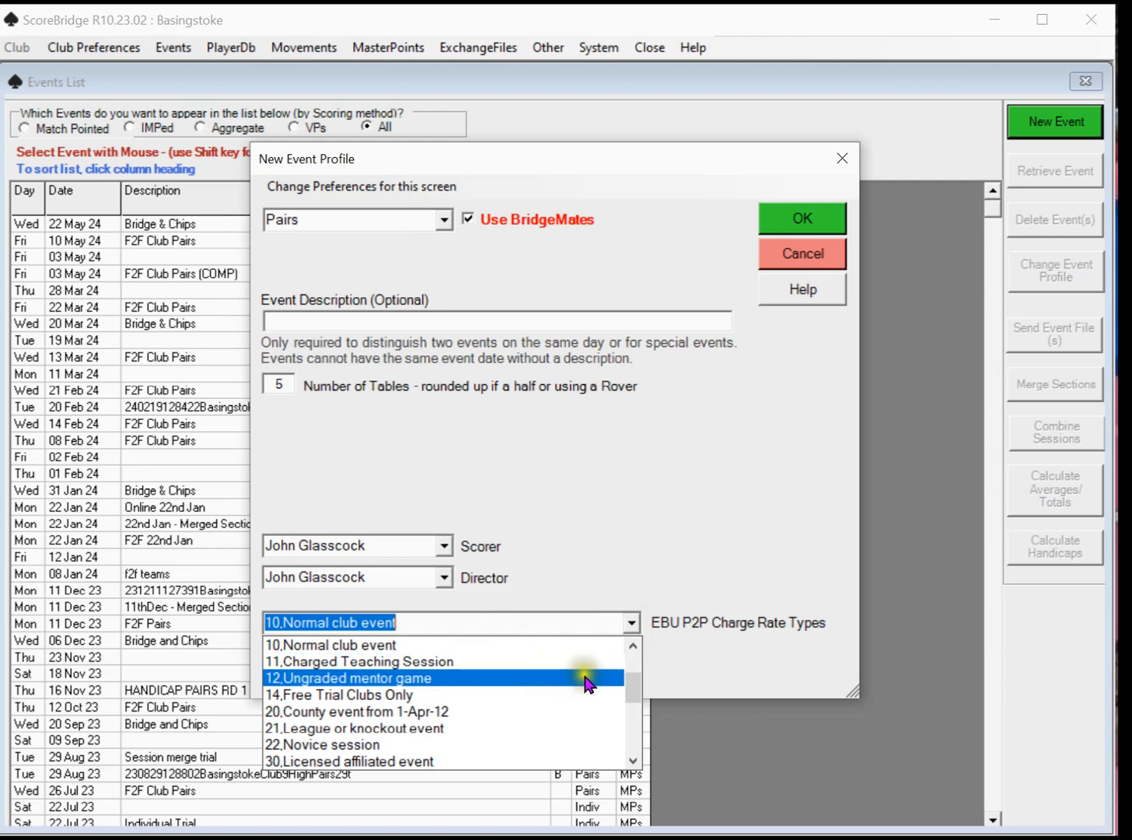
drag(637, 685, 651, 663)
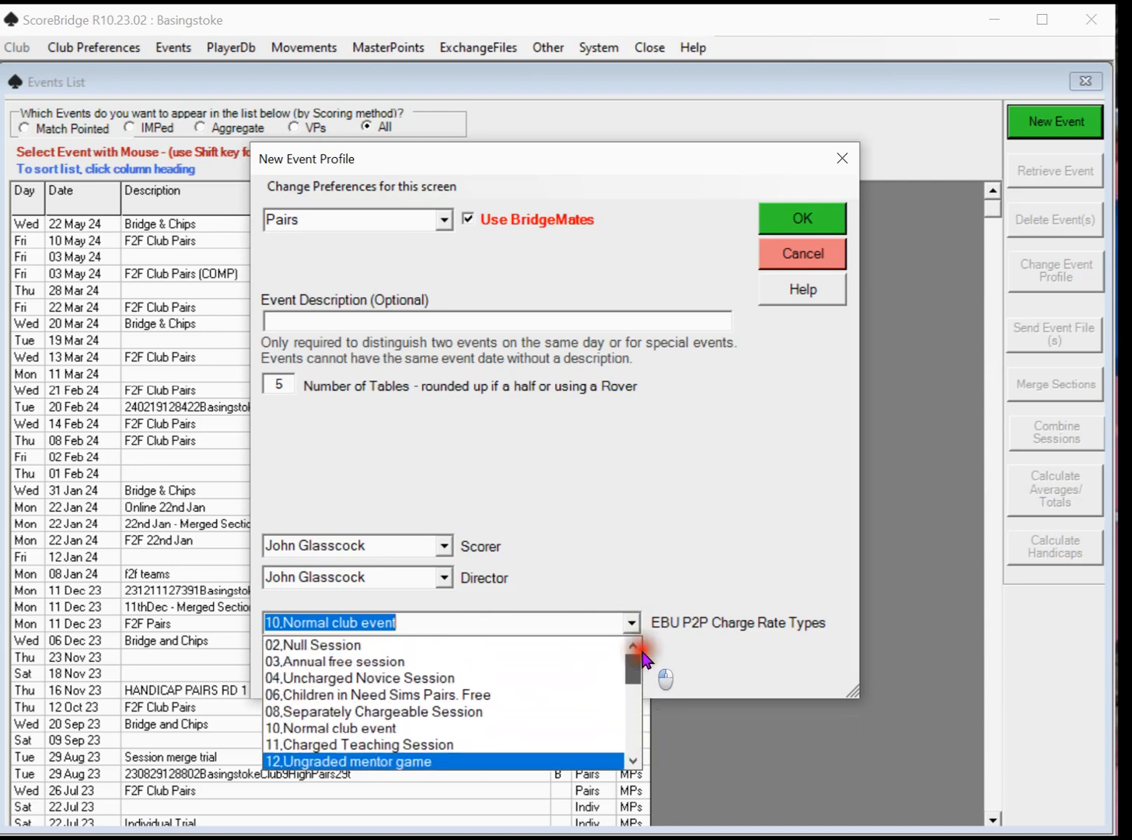
click(343, 622)
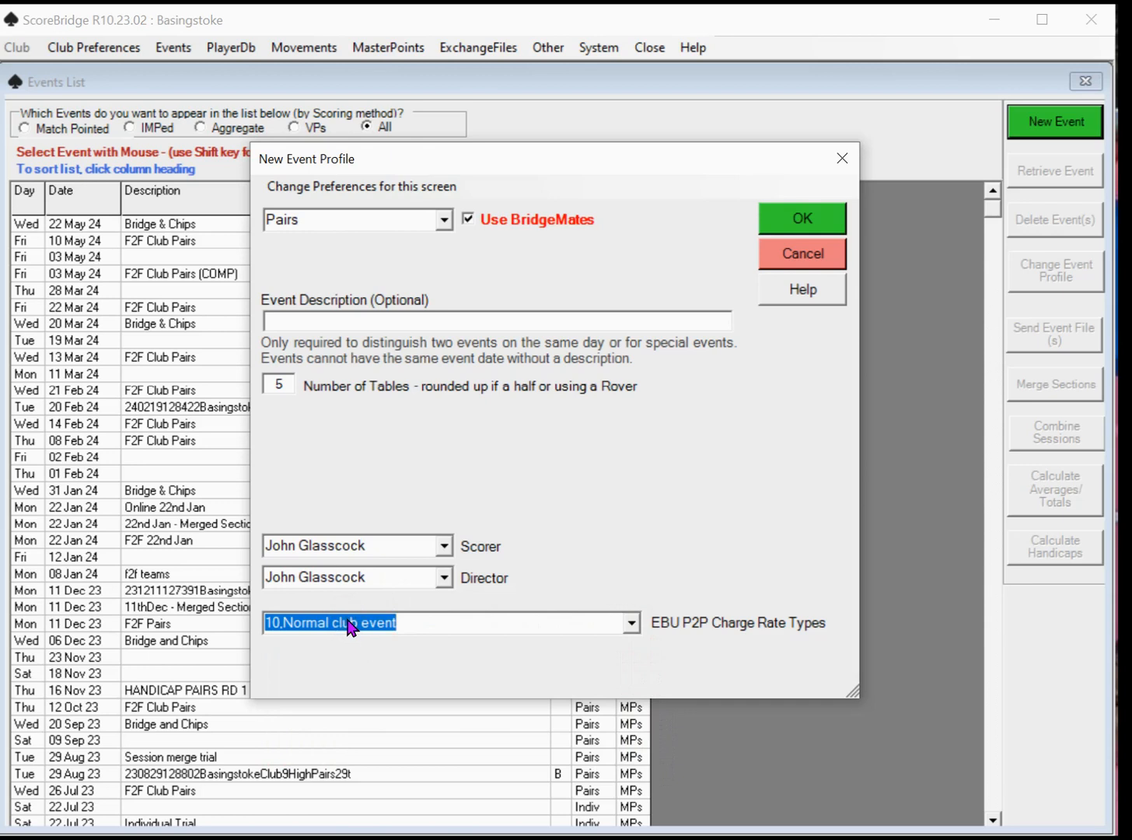
click(808, 220)
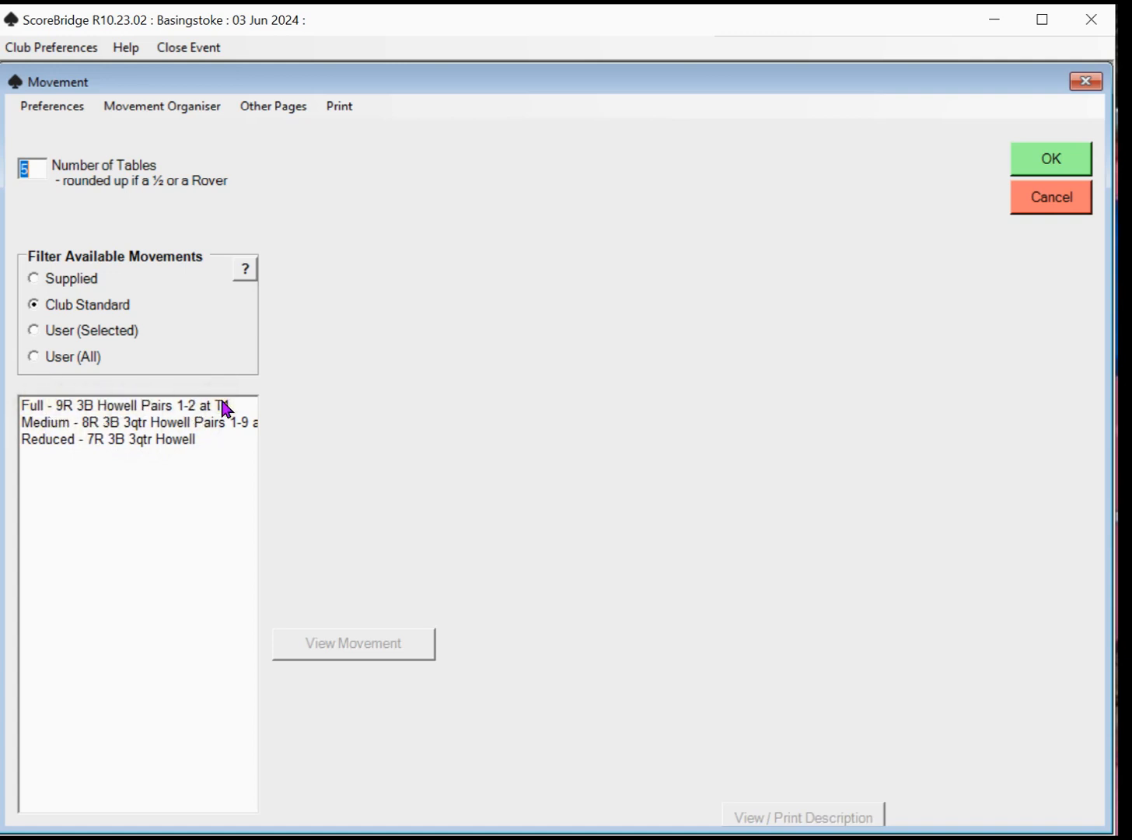
Select the club standard movement "Reduced - 7R 3B 3qtr Howell" and accept it
click(68, 440)
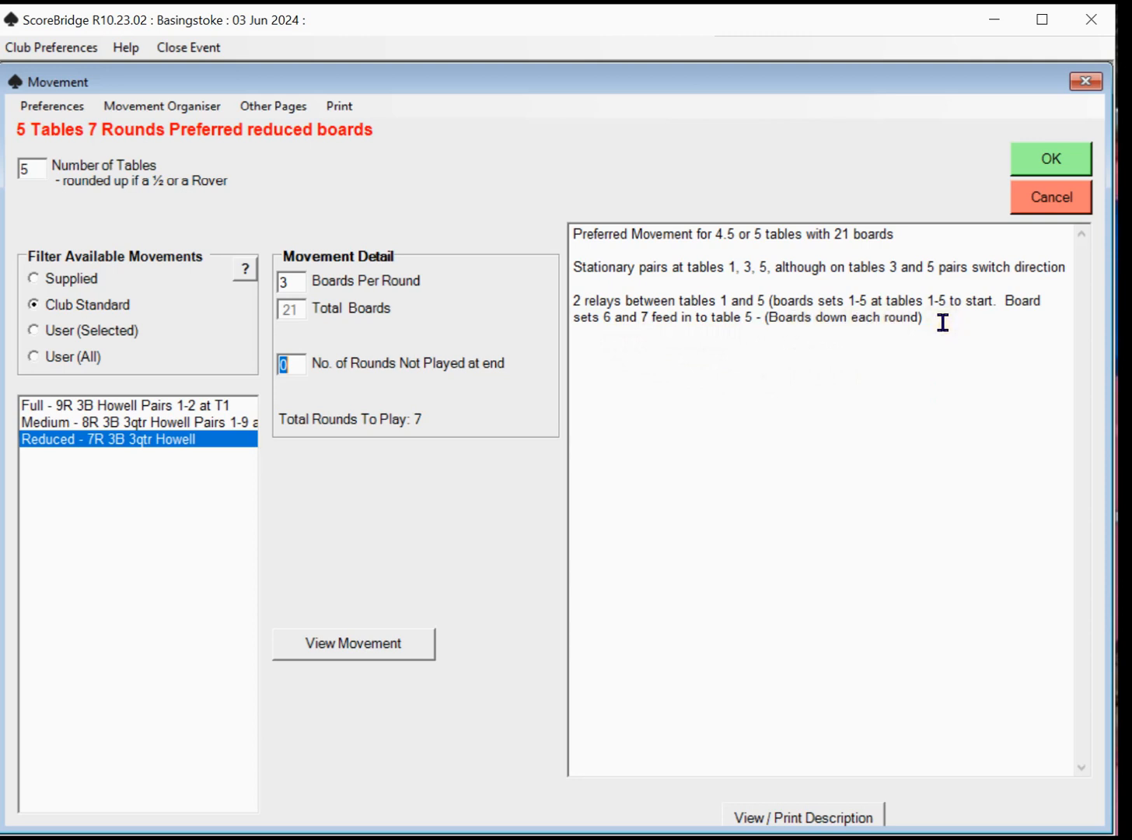
click(1053, 164)
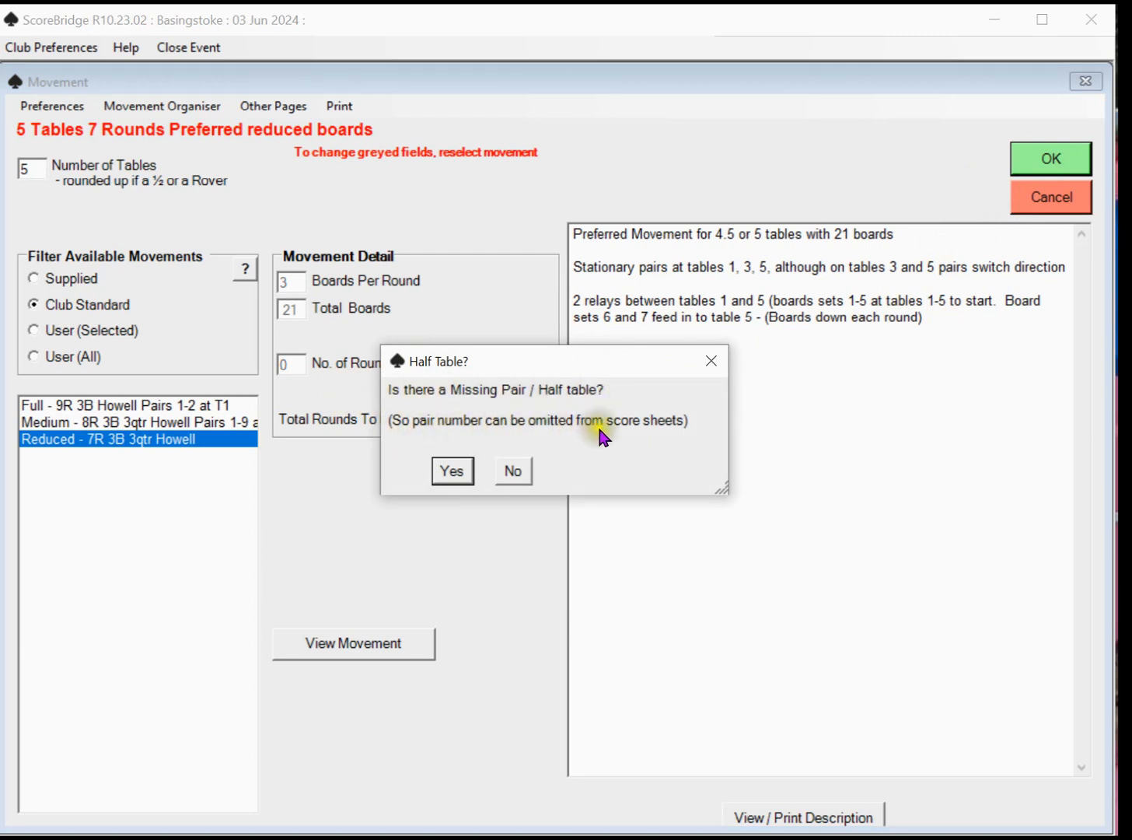
Declare a half table by table number and orientation, with the E/W pair missing at table 3, and confirm the movement as correct
click(451, 472)
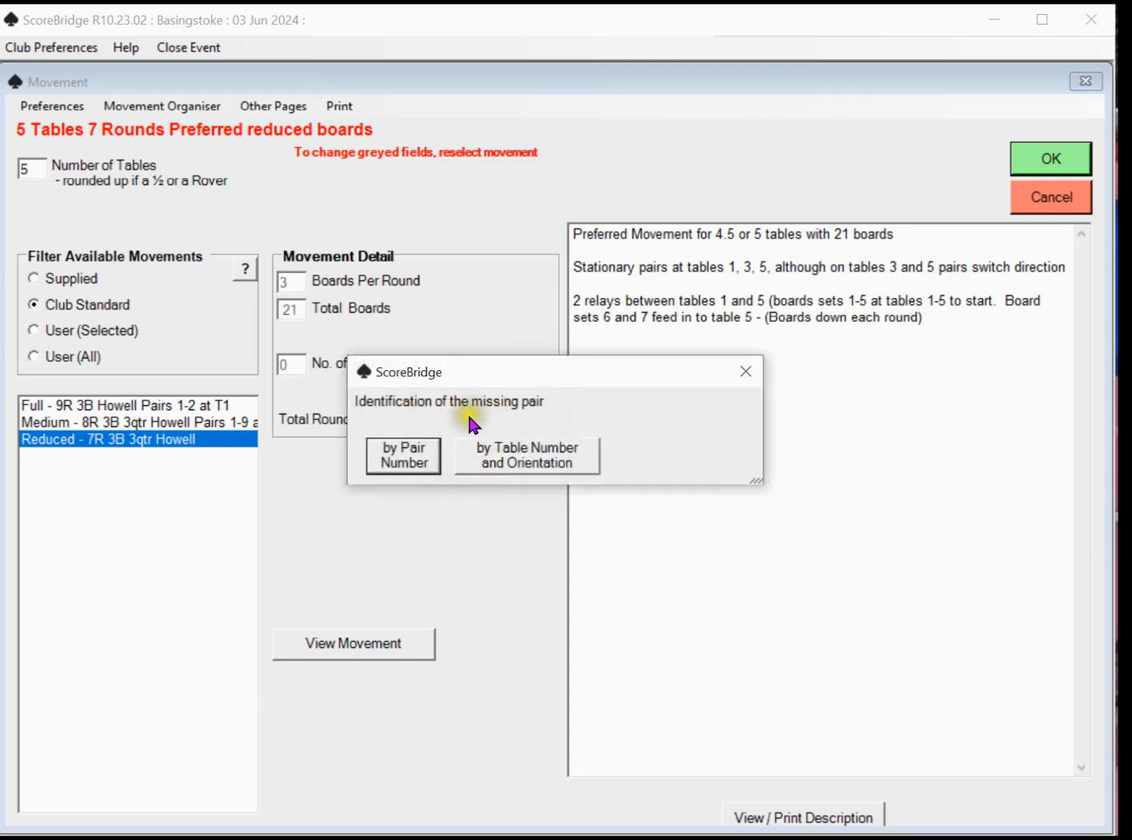
click(537, 467)
click(541, 463)
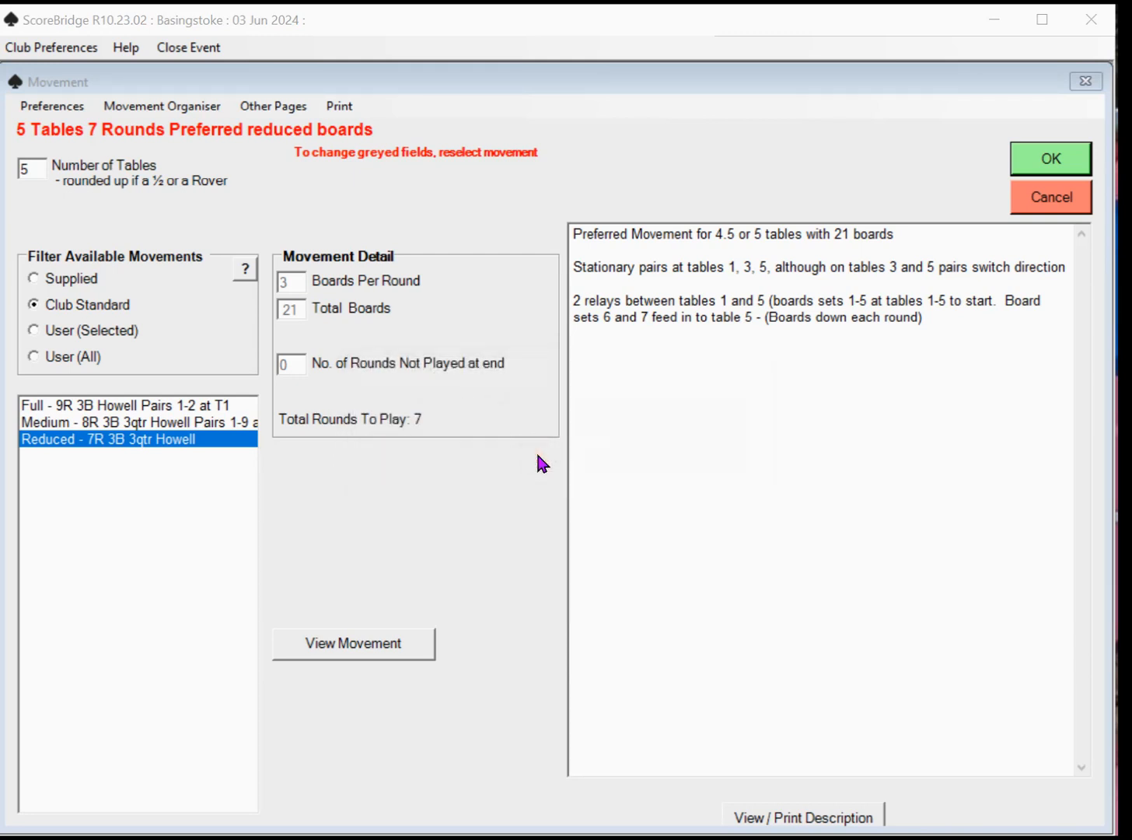
click(788, 615)
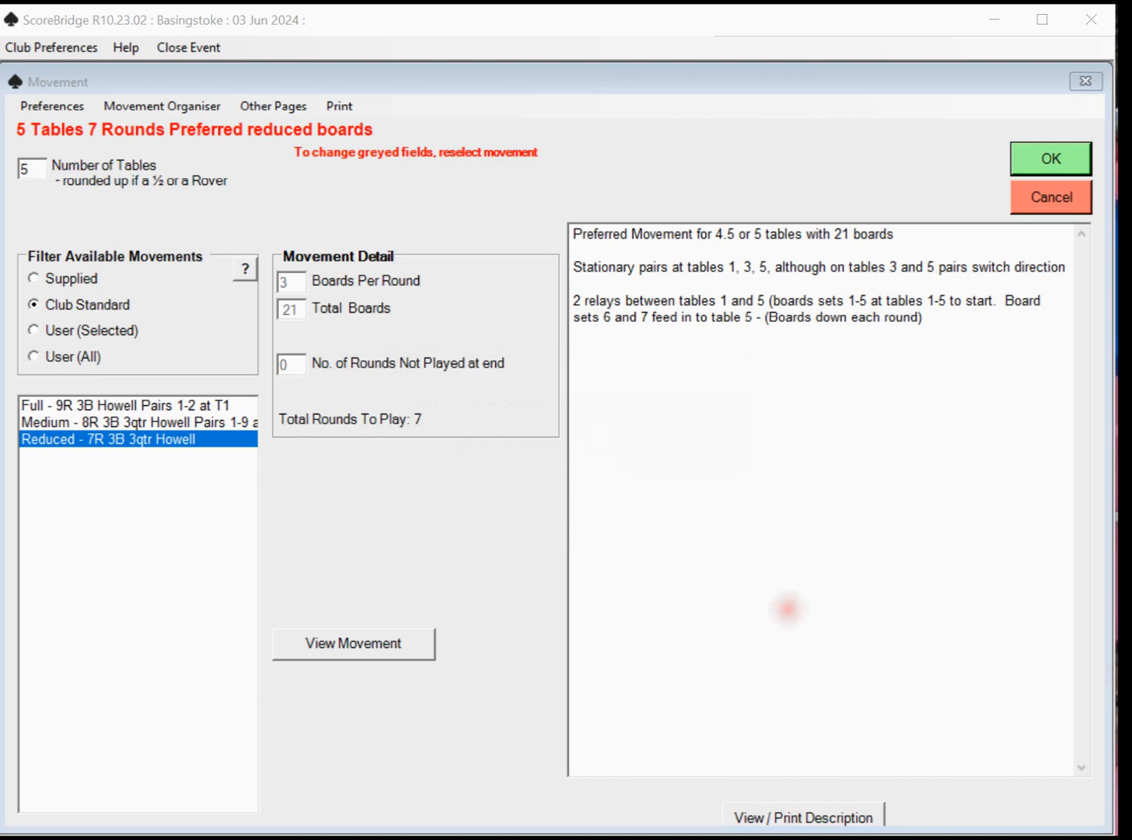
drag(773, 573, 767, 535)
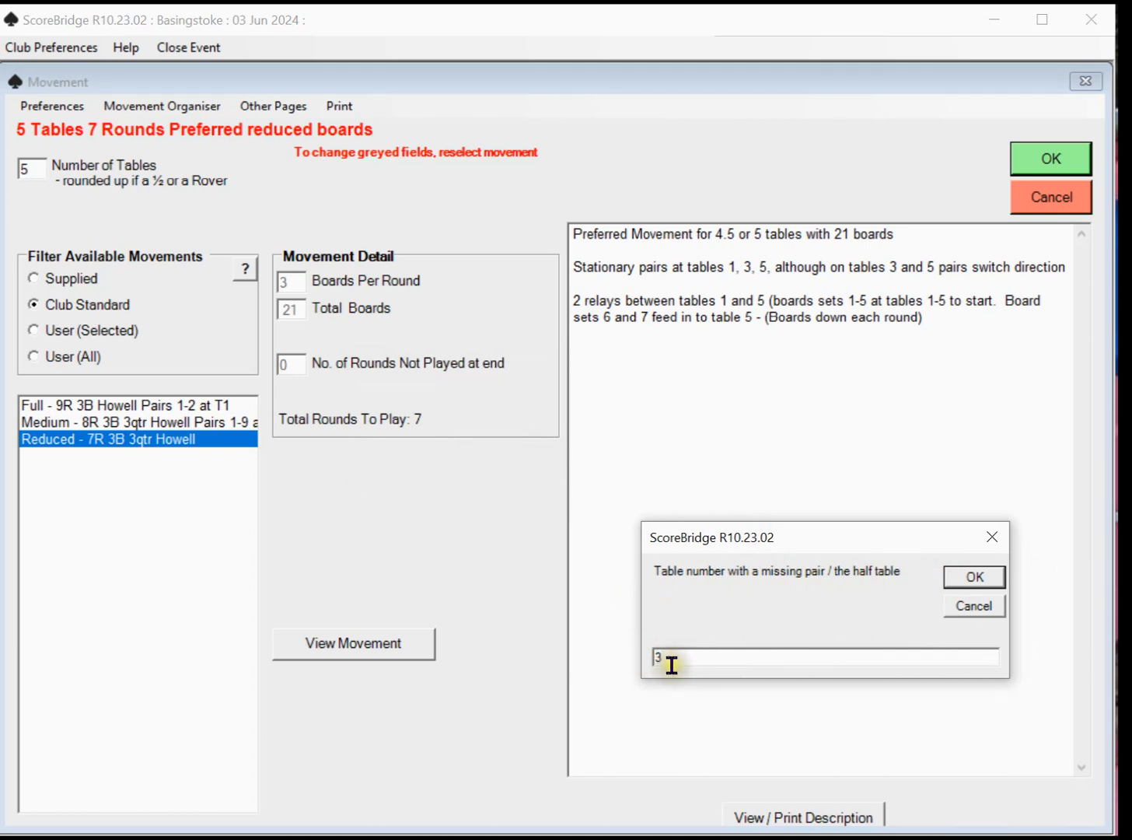
click(978, 580)
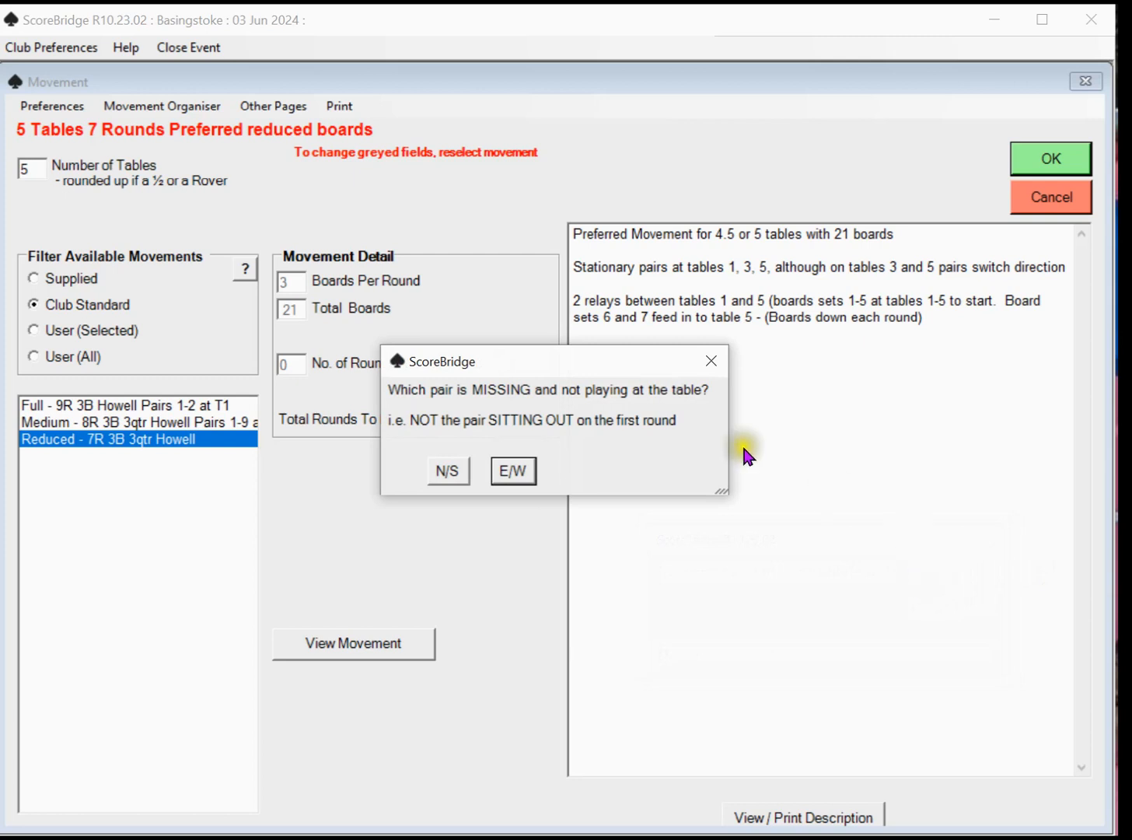
click(525, 478)
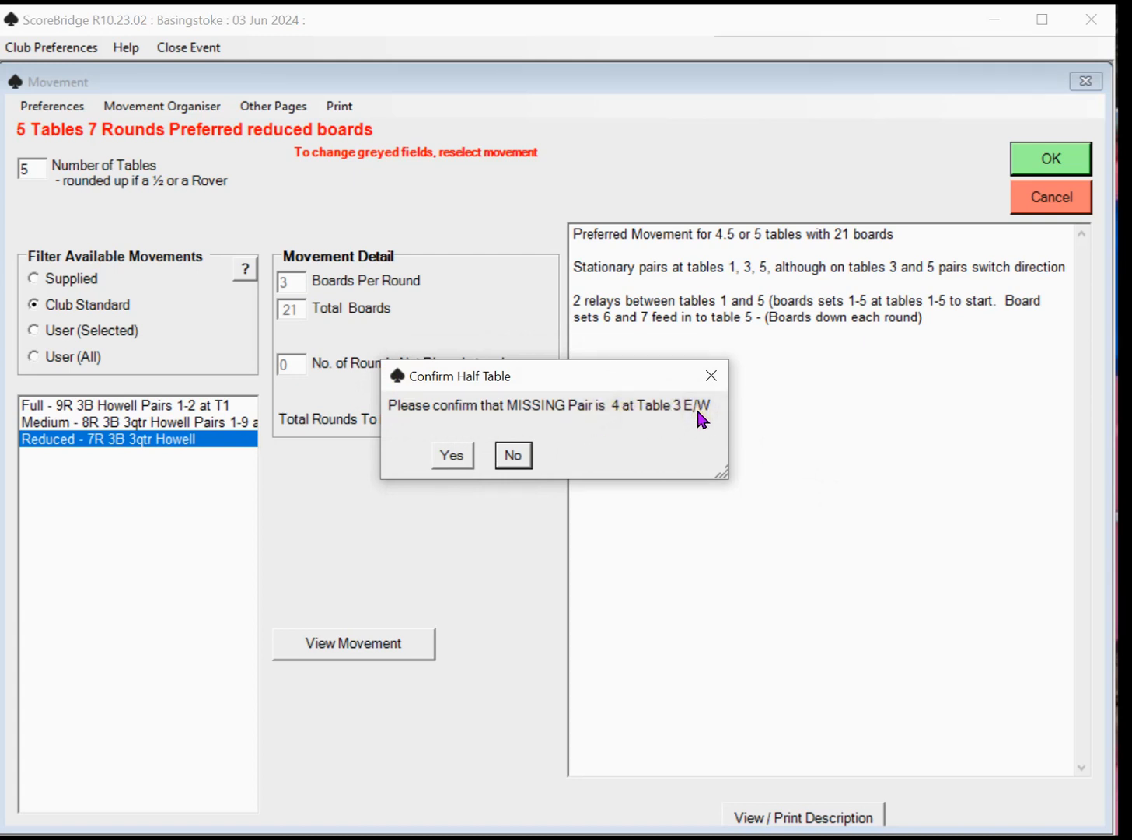
click(458, 456)
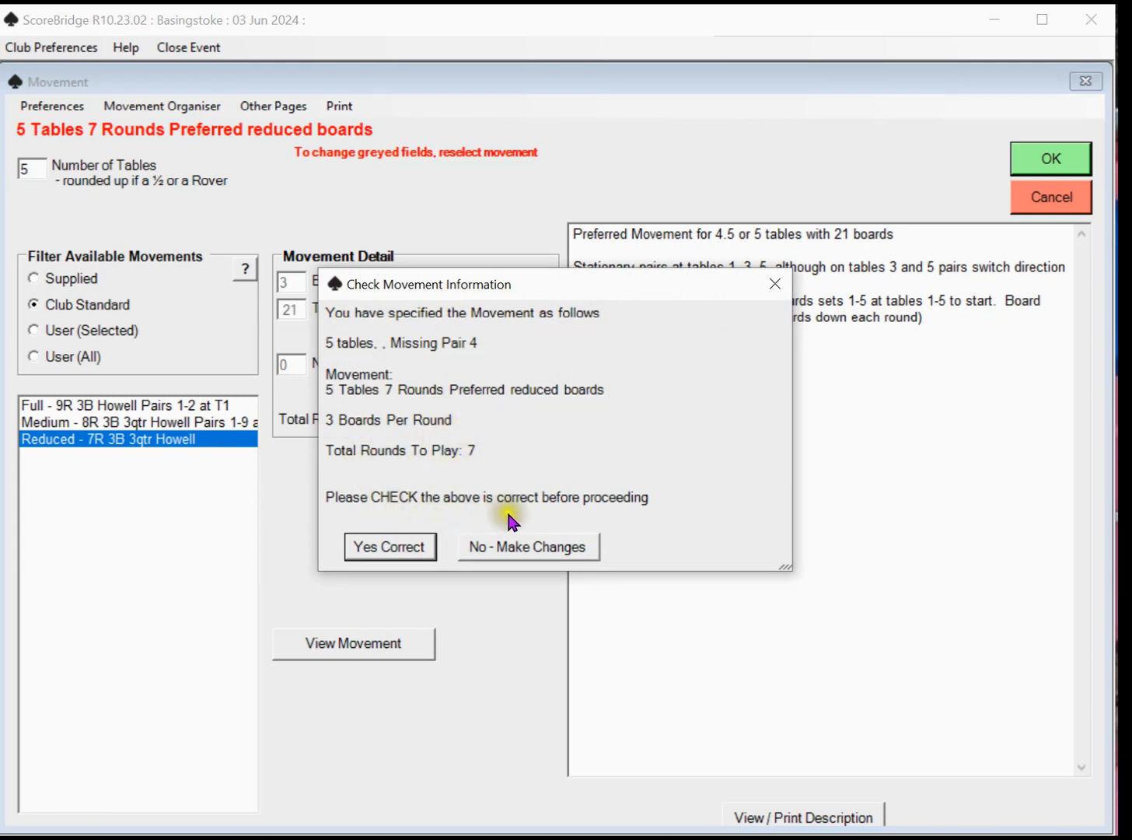
click(390, 548)
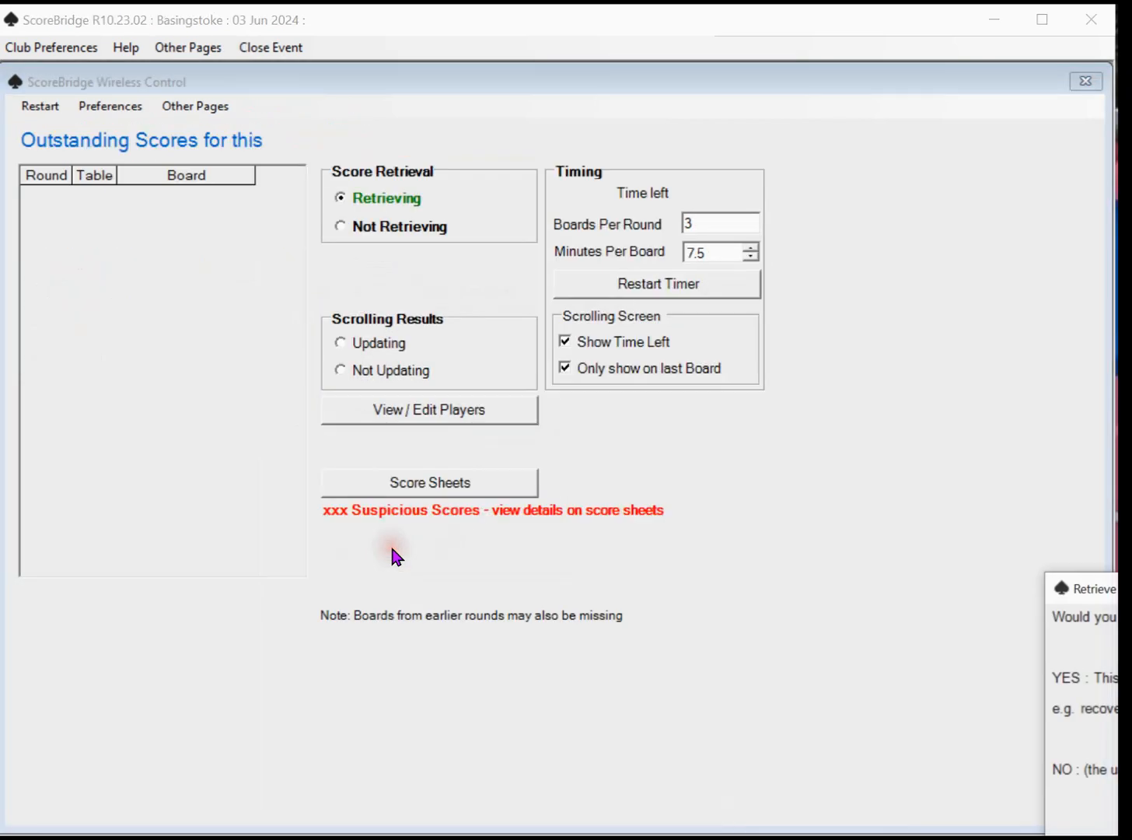
Create a new wireless database for this event instead of connecting to an existing one
drag(1120, 588, 827, 418)
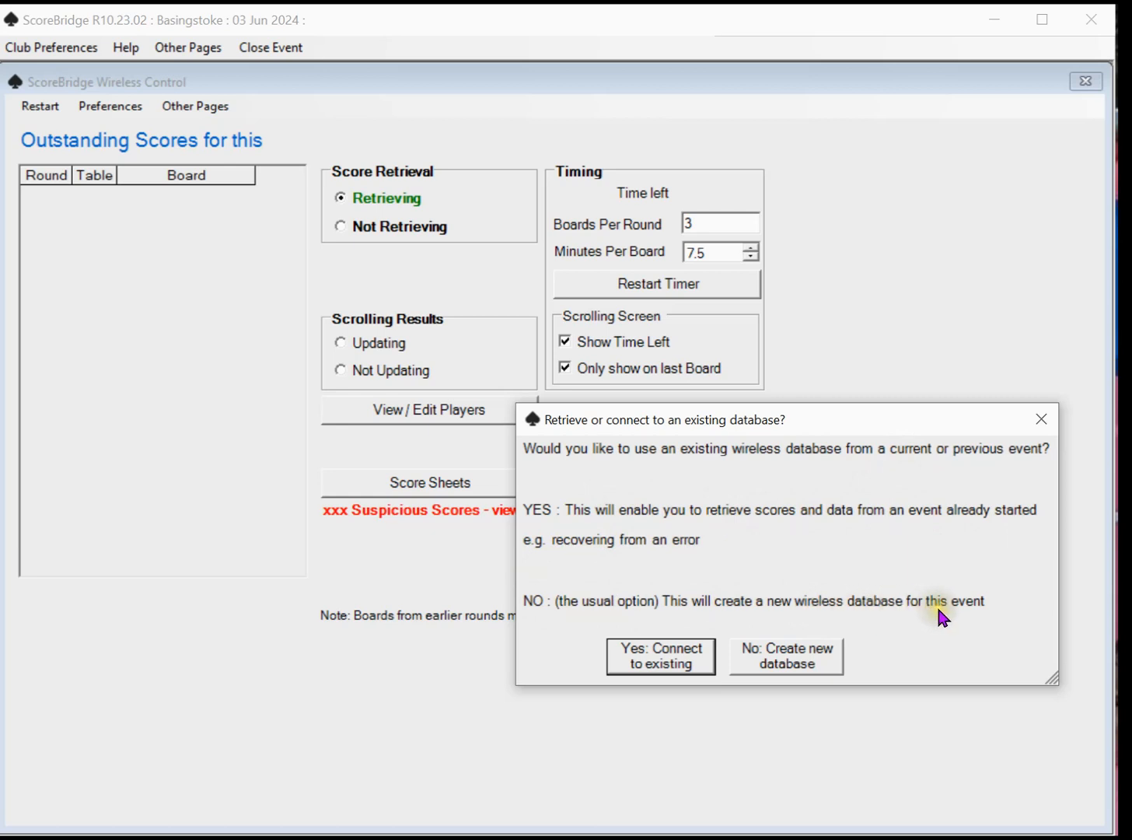
click(808, 665)
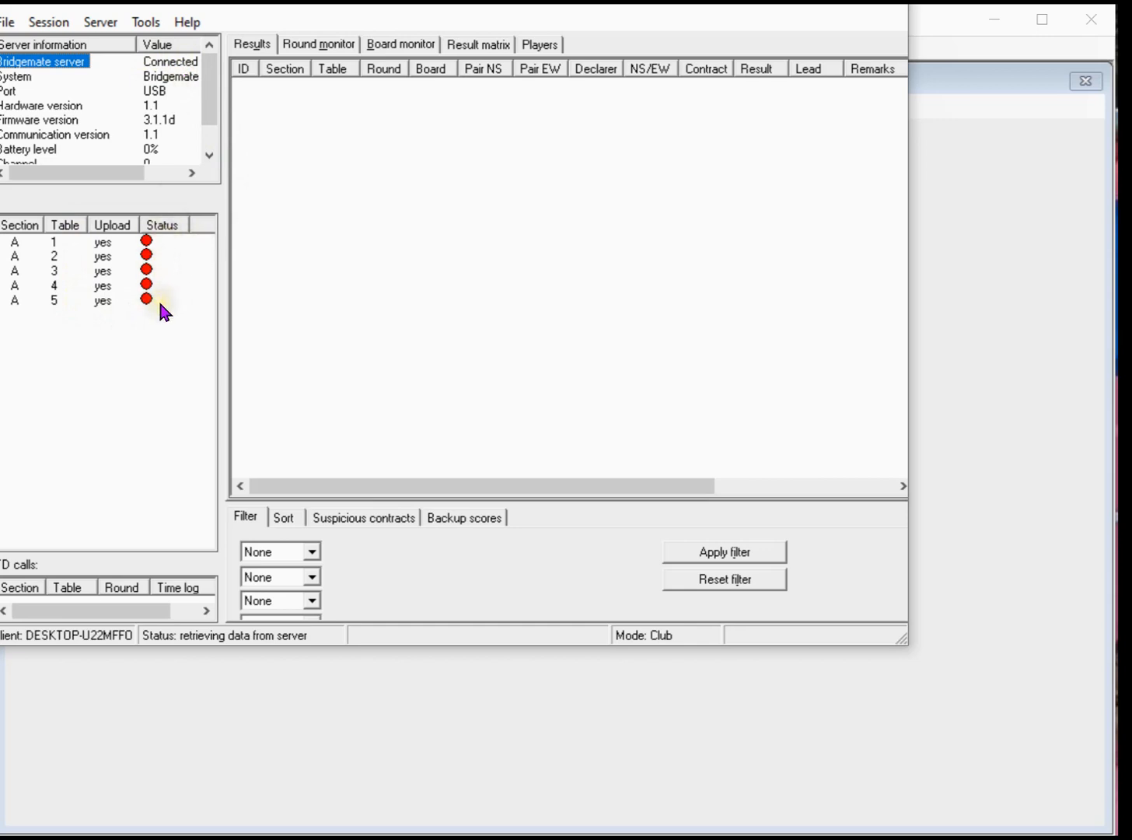
Show the round monitor in the Bridgemate control program
click(336, 45)
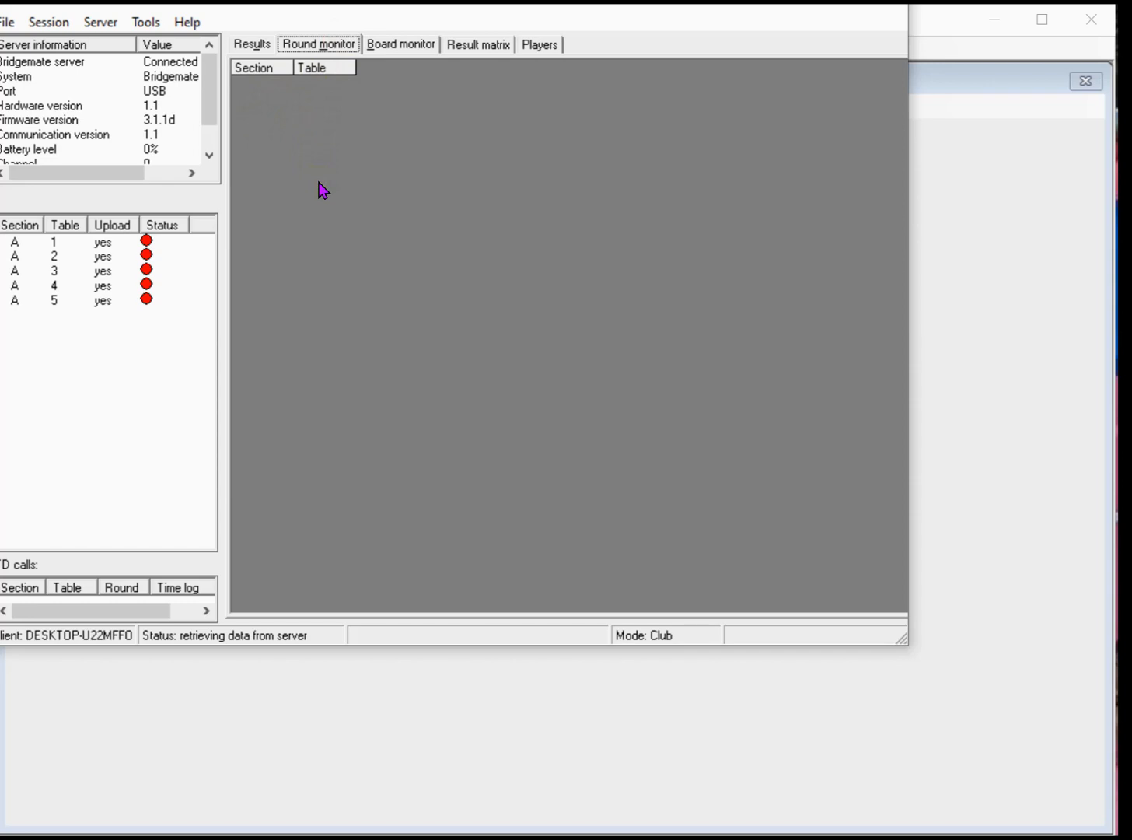
click(306, 109)
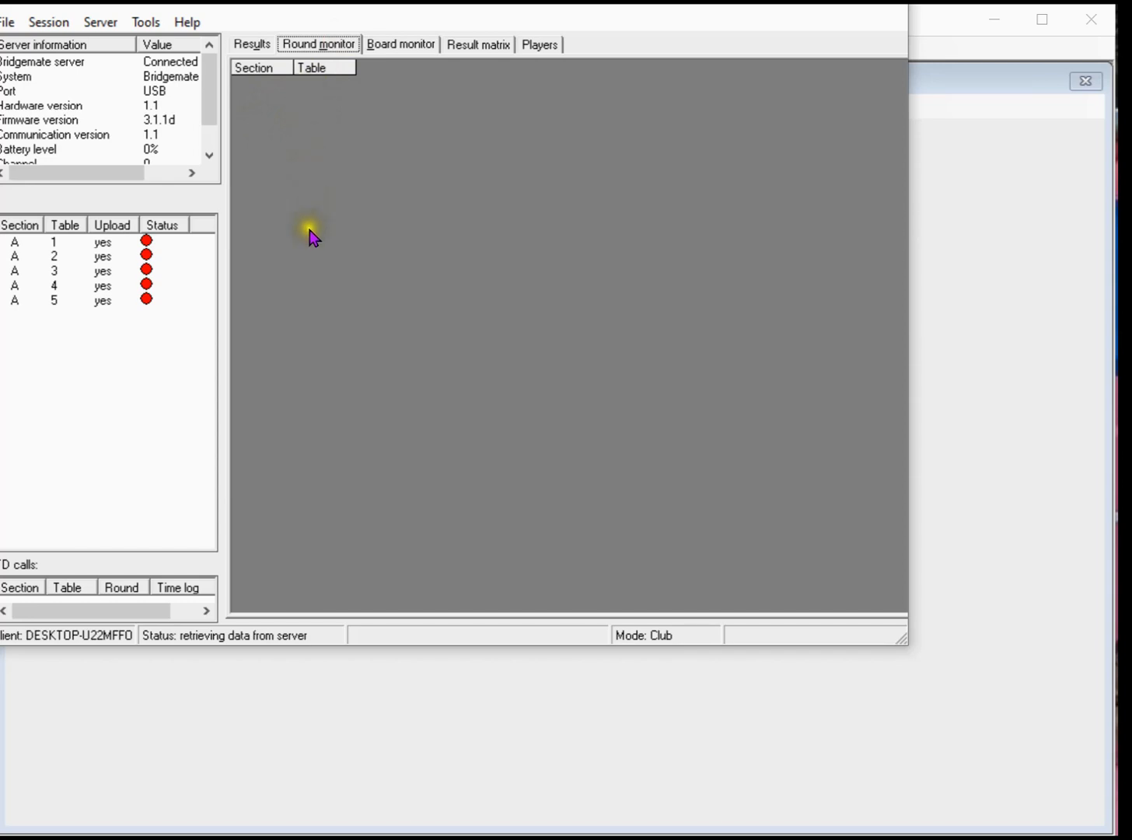